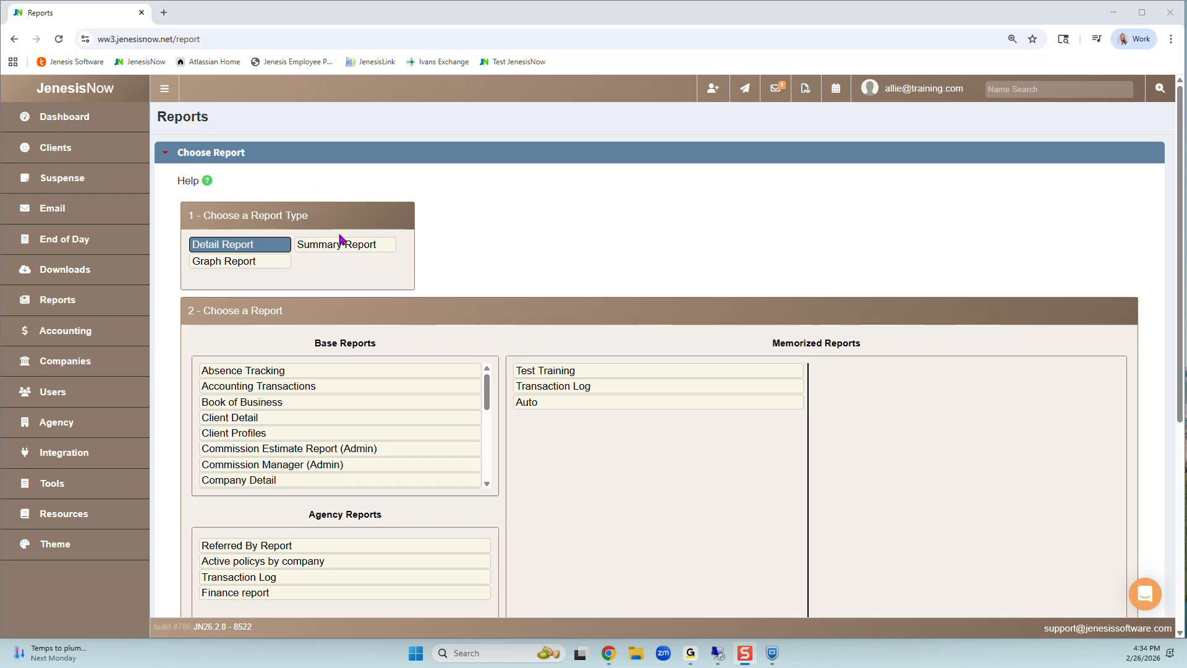
- Open the Payment Detail base report in the report builder
{"action": "scroll", "coordinate": [272, 392], "scroll_direction": "down", "scroll_amount": 5}
{"action": "left_click", "coordinate": [260, 383]}
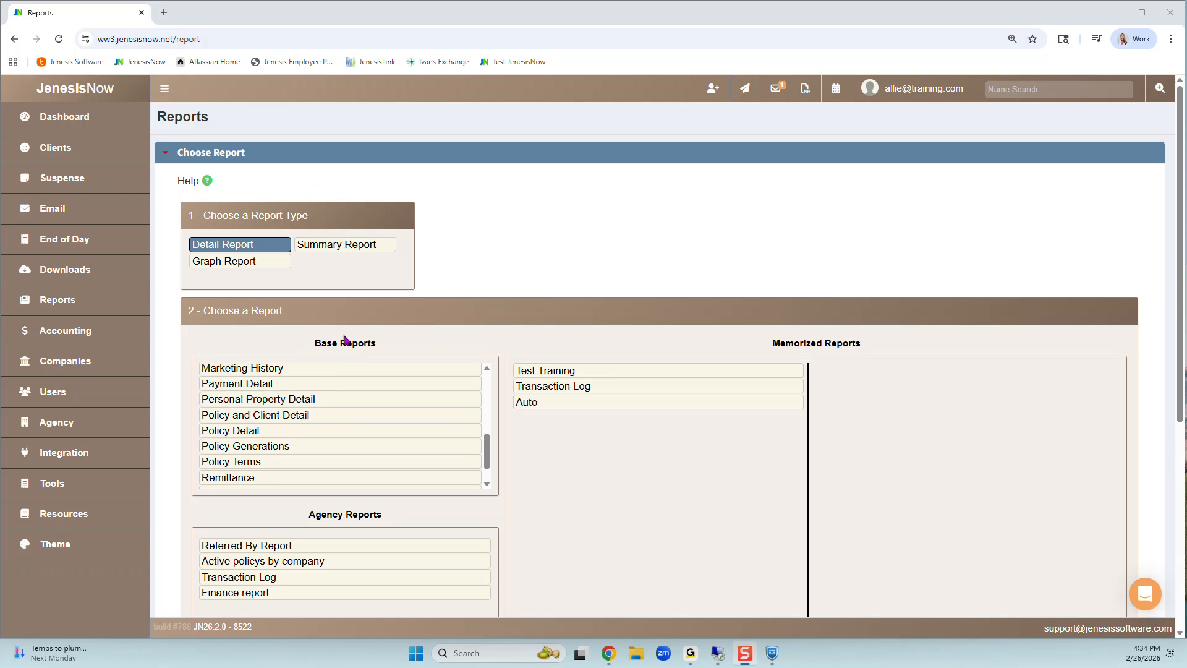
{"action": "double_click", "coordinate": [242, 384]}
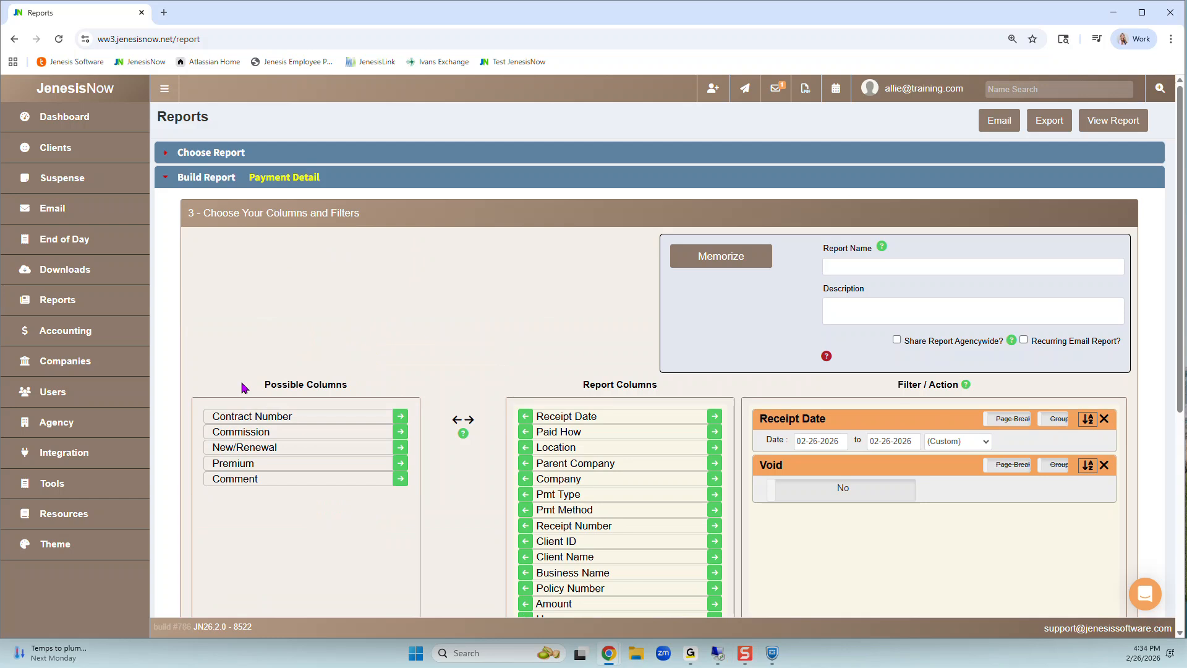
- Set the Receipt Date filter to Year To Date and group the report by receipt date
{"action": "scroll", "coordinate": [323, 382], "scroll_direction": "down", "scroll_amount": 2}
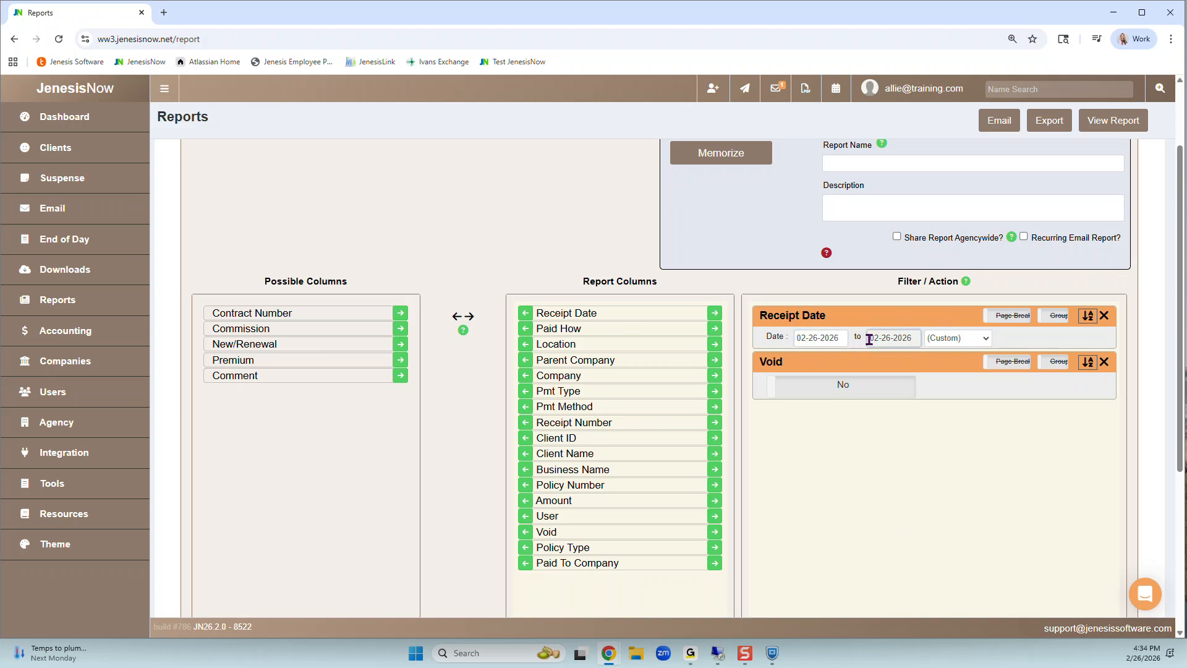
{"action": "left_click", "coordinate": [977, 338]}
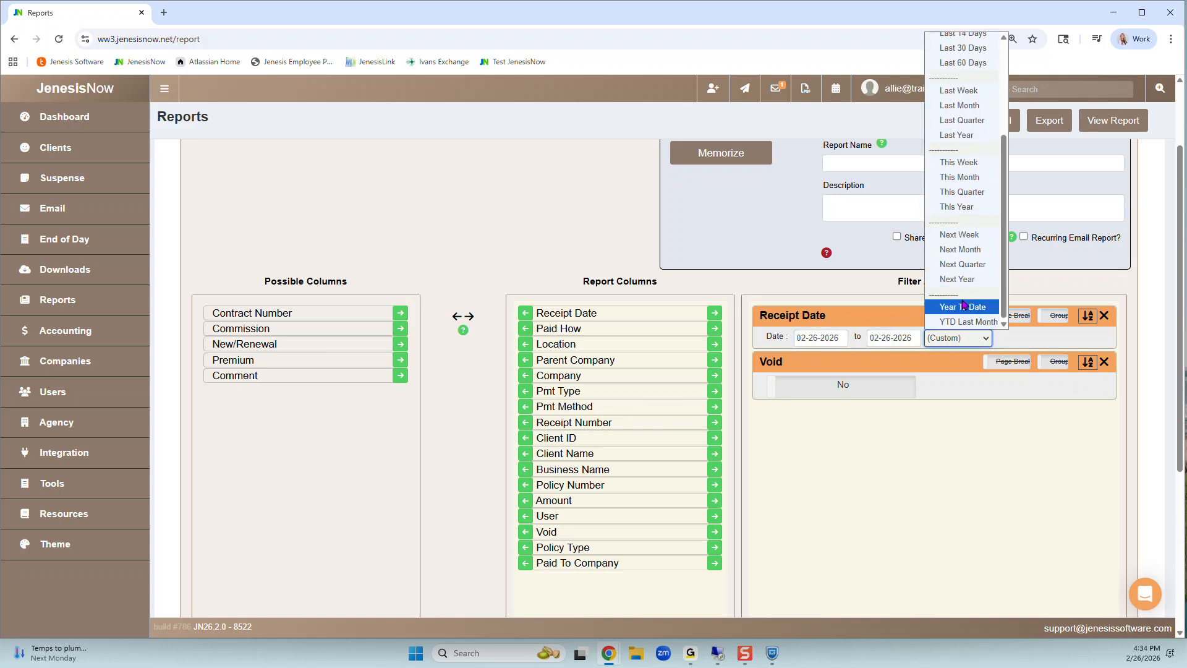
{"action": "left_click", "coordinate": [962, 307]}
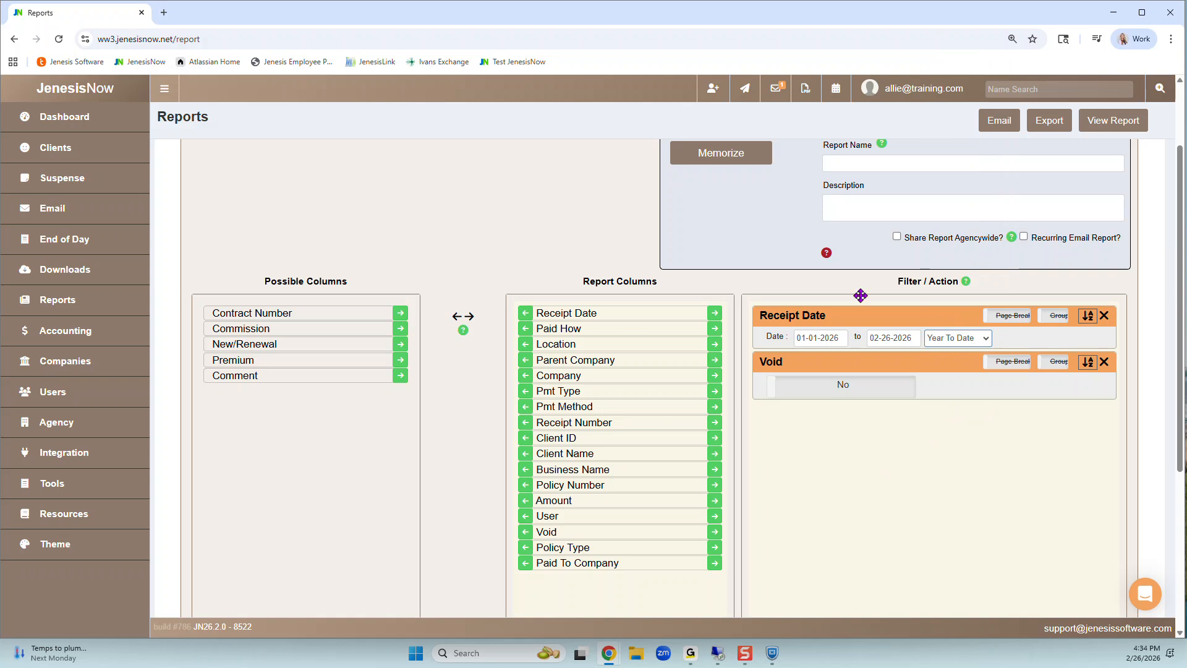
{"action": "left_click", "coordinate": [1045, 322]}
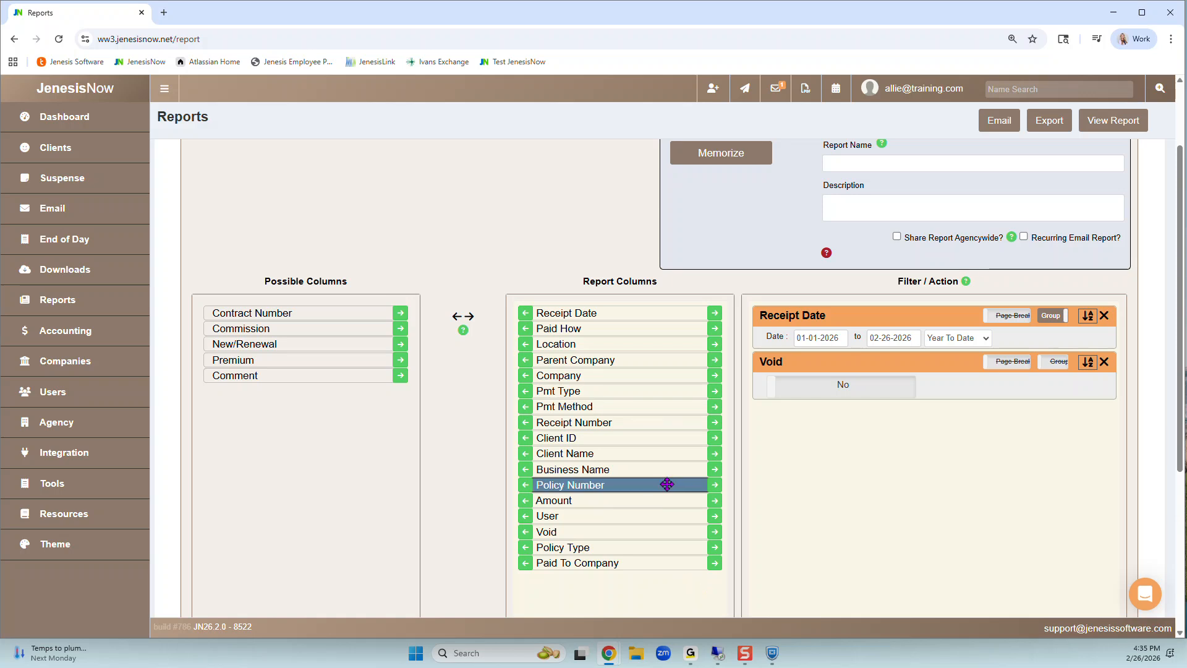
- Add Pmt Type to the filters with grouping on, and add Amount to the filters as a summed field
{"action": "left_click", "coordinate": [716, 394]}
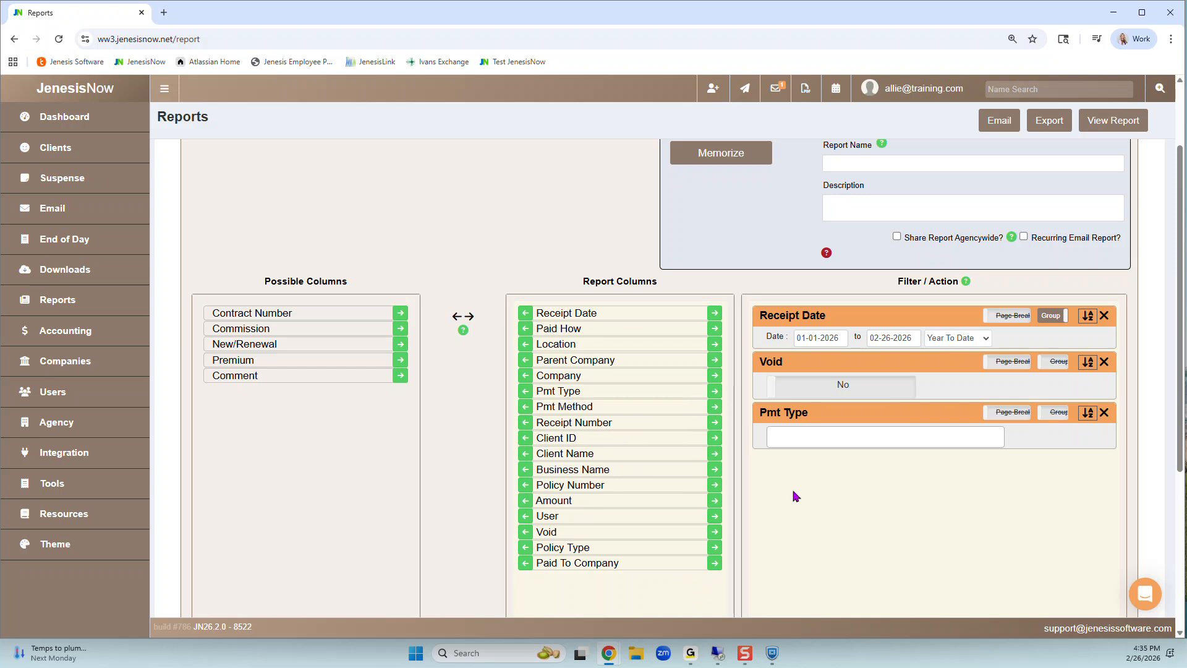
{"action": "left_click", "coordinate": [822, 438]}
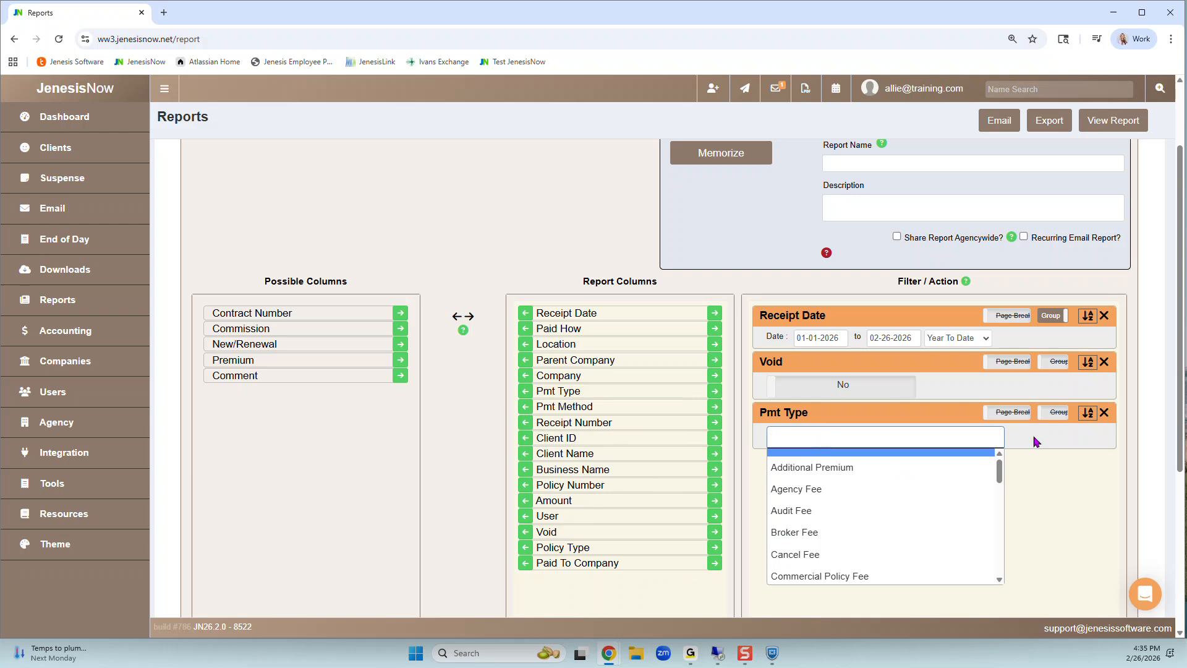
{"action": "left_click", "coordinate": [1061, 452]}
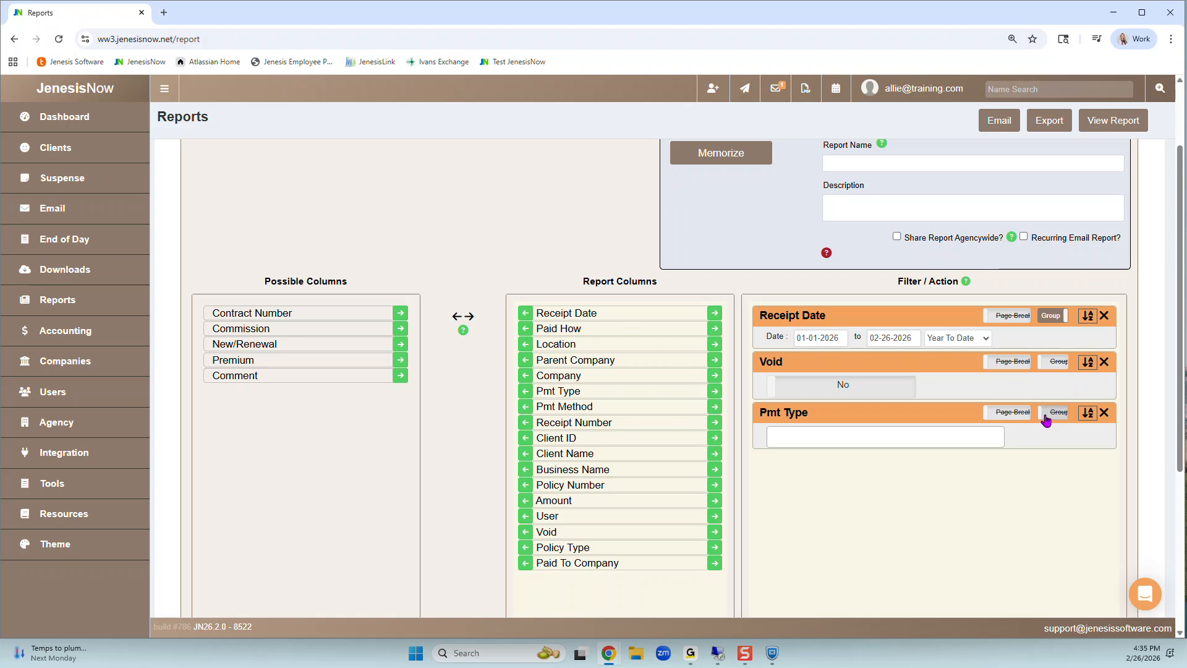
{"action": "left_click", "coordinate": [1051, 413]}
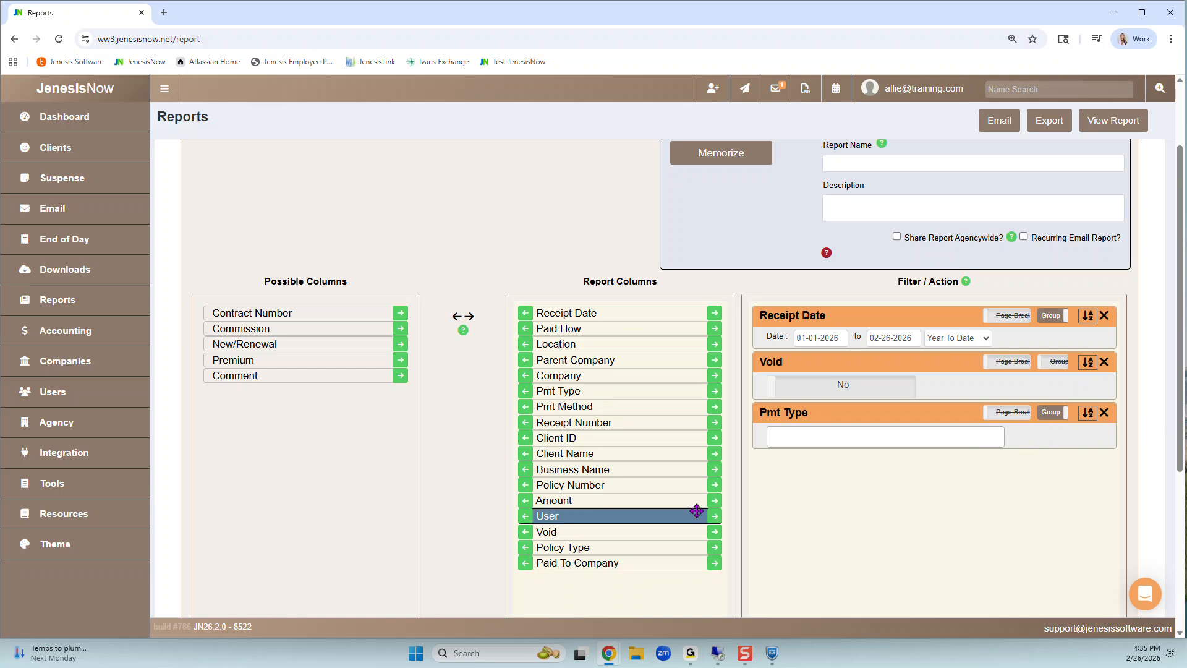
{"action": "left_click", "coordinate": [715, 502]}
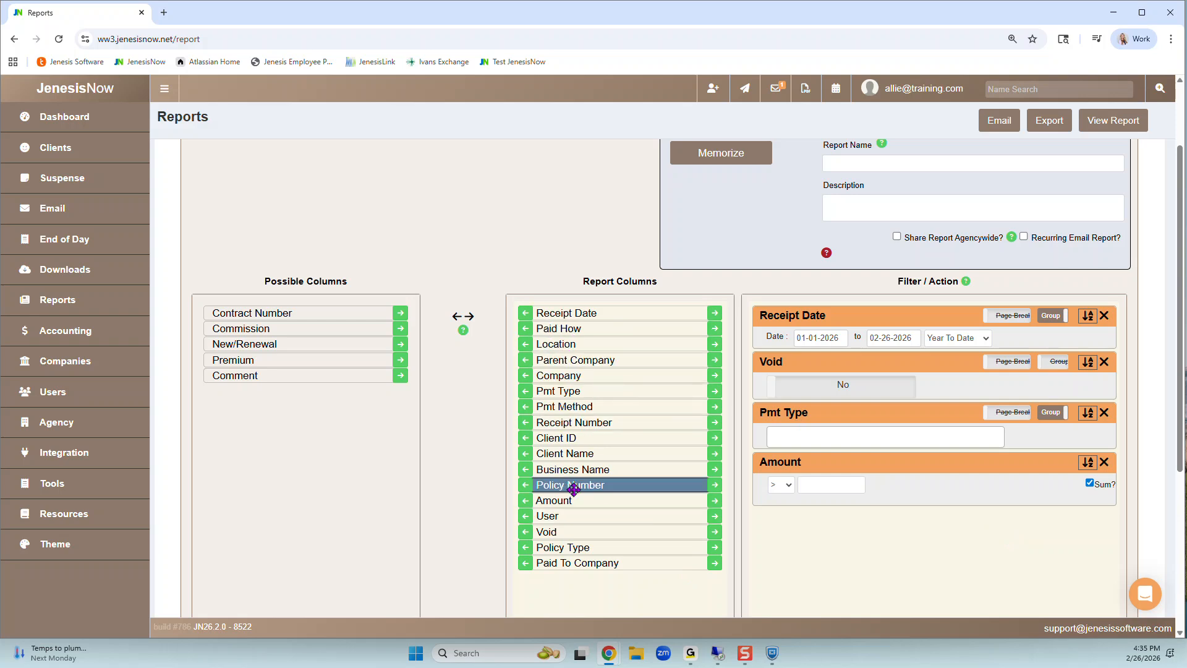
- Remove the User, Parent Company, Location and Client ID columns from the report, and take Void out and add it back as a column only
{"action": "left_click", "coordinate": [525, 518]}
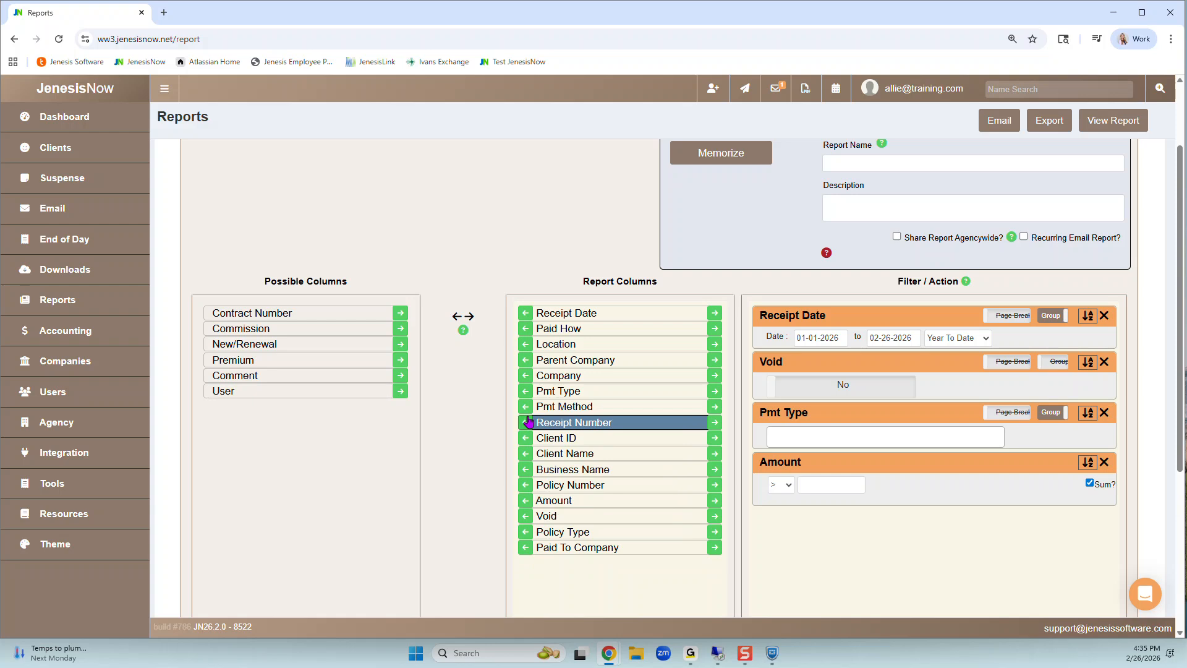
{"action": "left_click", "coordinate": [525, 359]}
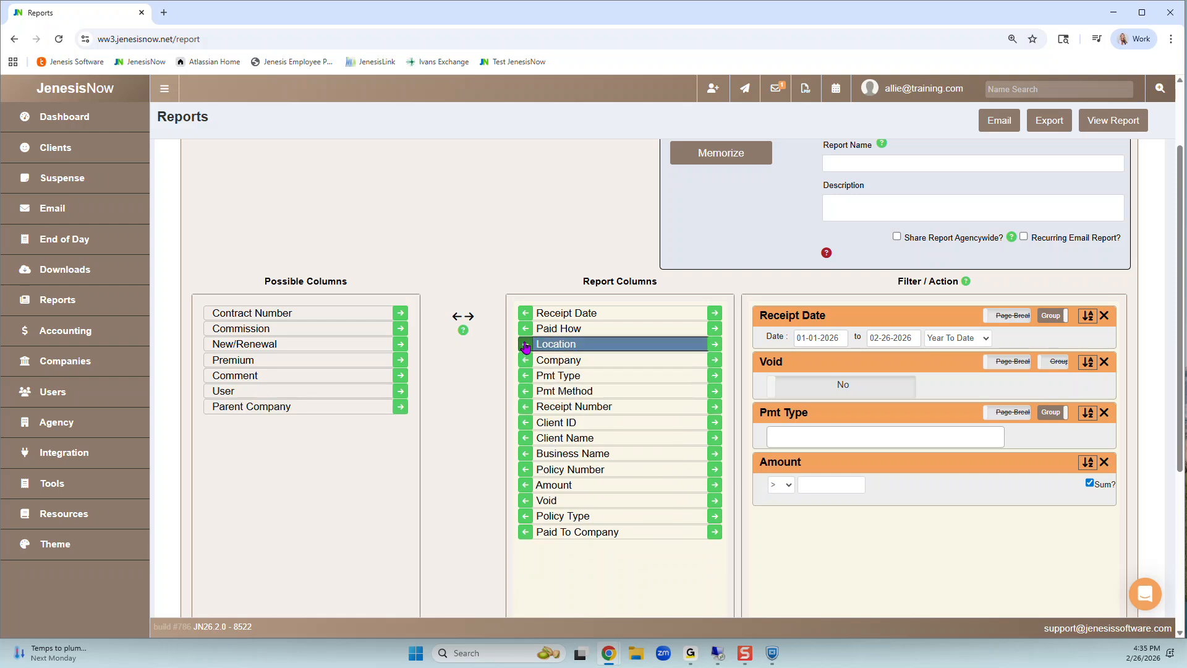
{"action": "left_click", "coordinate": [524, 343]}
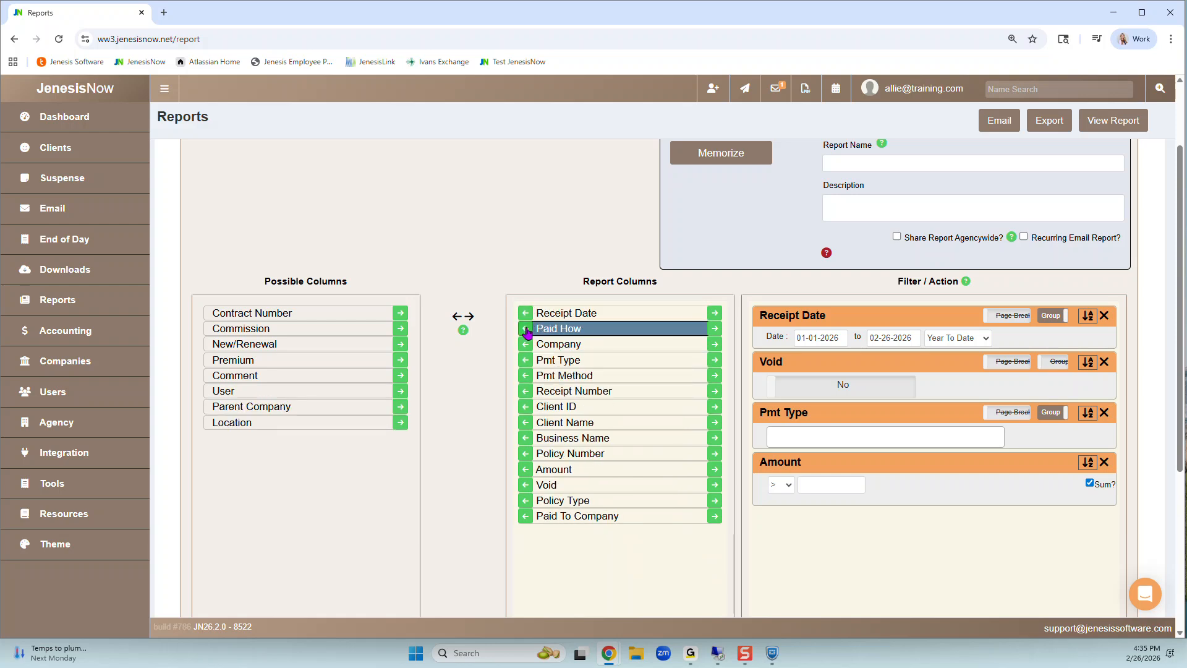
{"action": "left_click", "coordinate": [525, 485]}
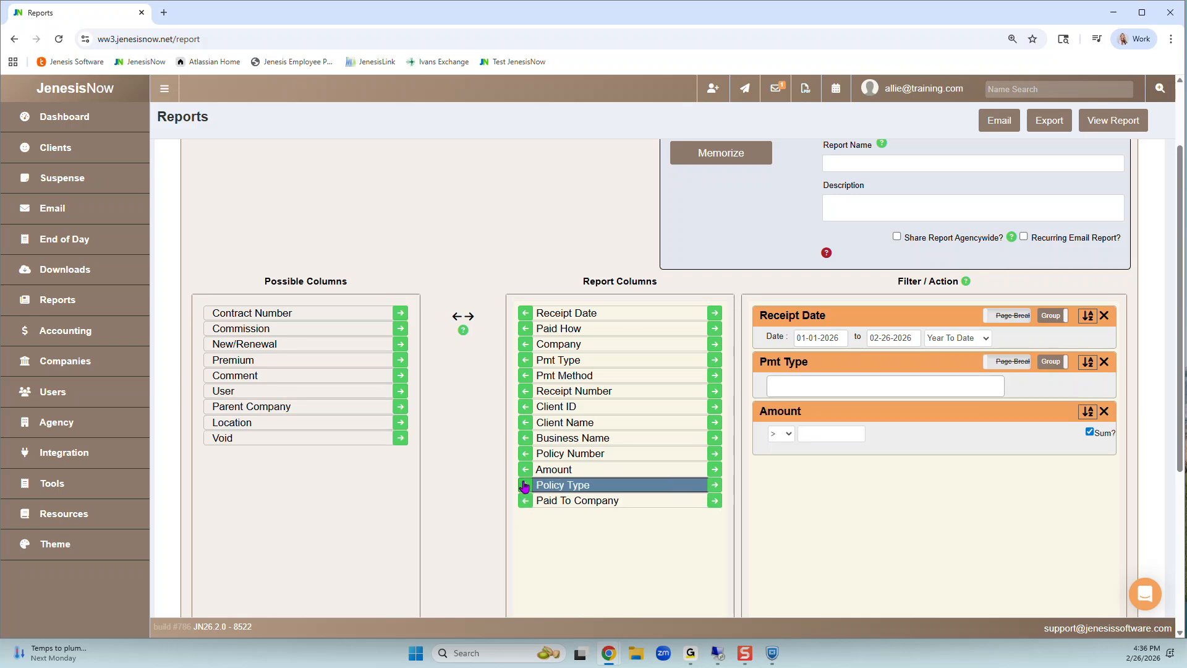
{"action": "left_click", "coordinate": [399, 440]}
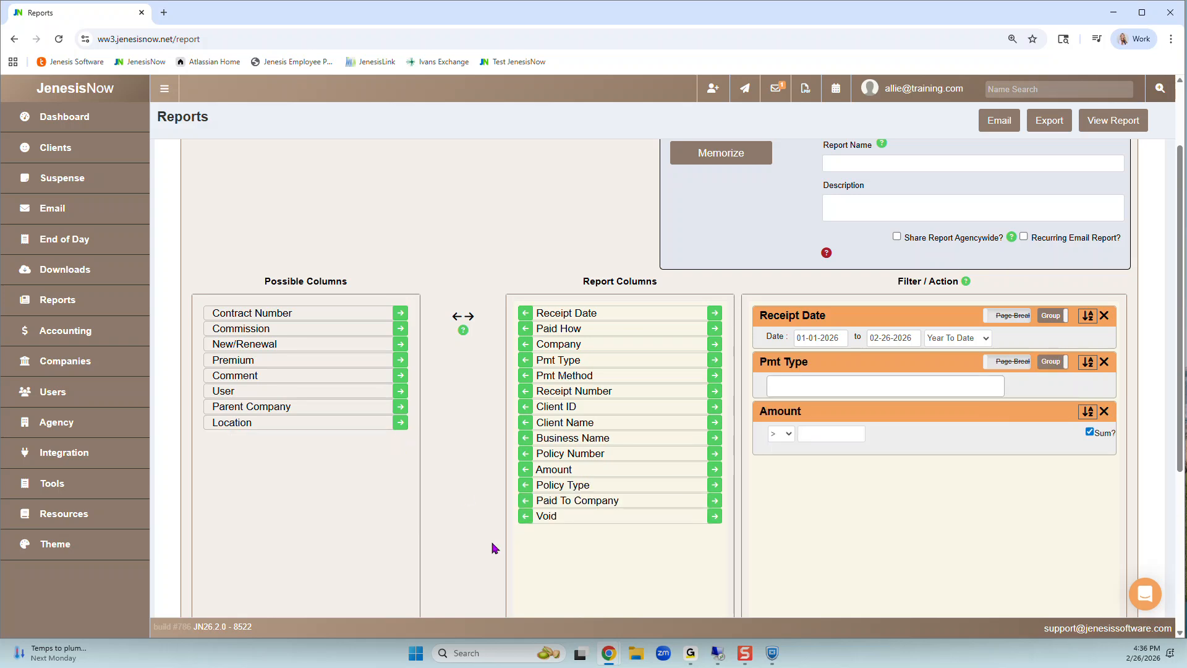
{"action": "left_click", "coordinate": [526, 407]}
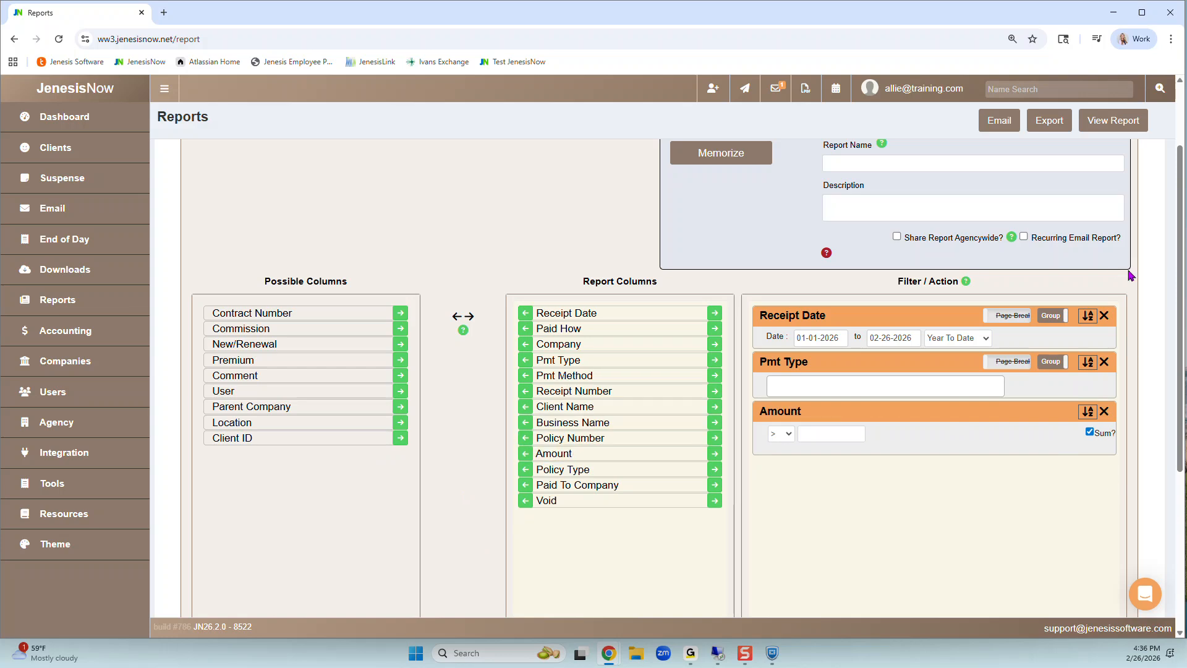
- View the report and examine the payments and amount subtotals grouped by receipt date and payment type
{"action": "left_click", "coordinate": [1116, 123]}
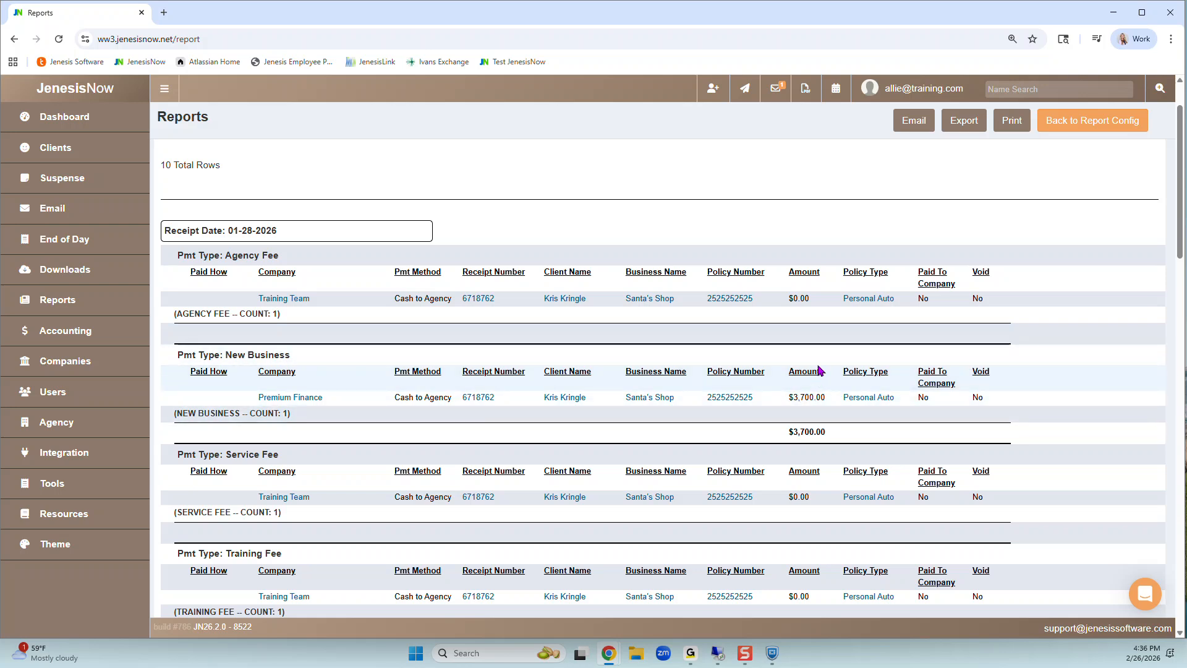
{"action": "scroll", "coordinate": [819, 368], "scroll_direction": "down", "scroll_amount": 2}
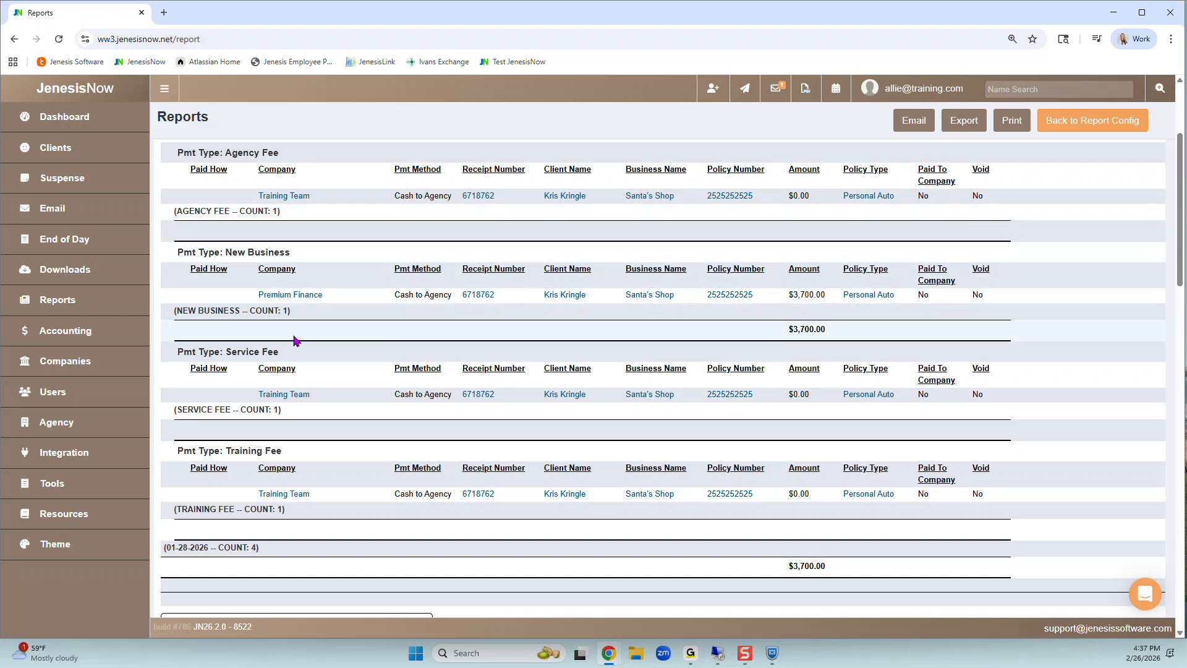
{"action": "scroll", "coordinate": [294, 341], "scroll_direction": "down", "scroll_amount": 5}
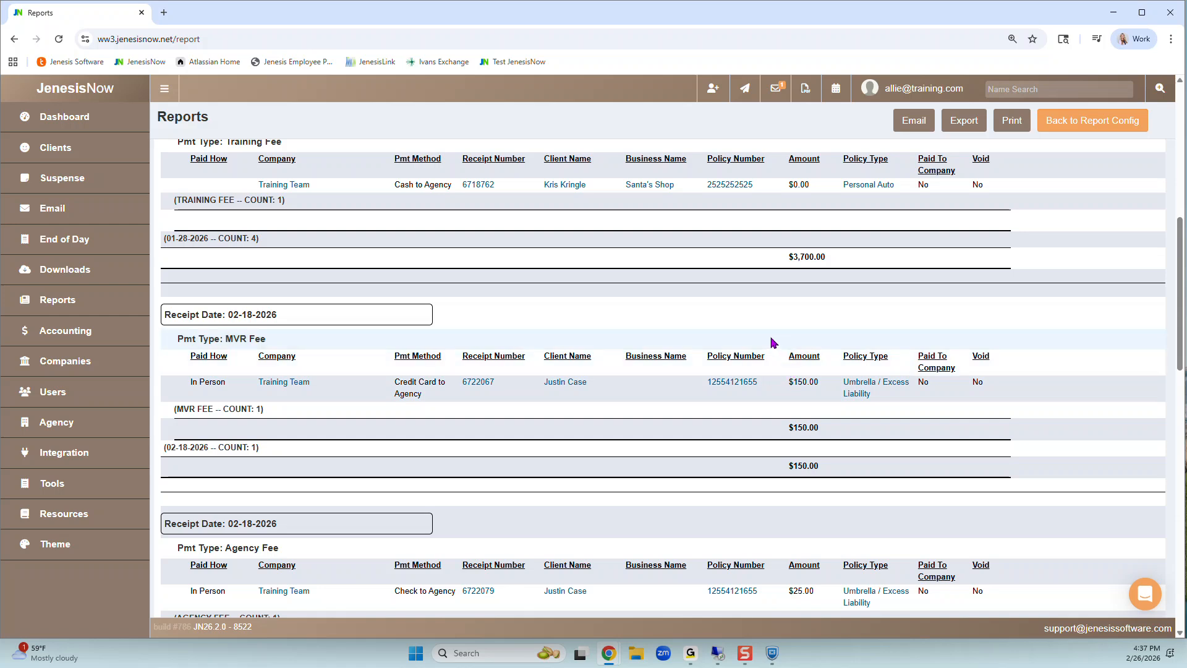
{"action": "scroll", "coordinate": [771, 341], "scroll_direction": "down", "scroll_amount": 5}
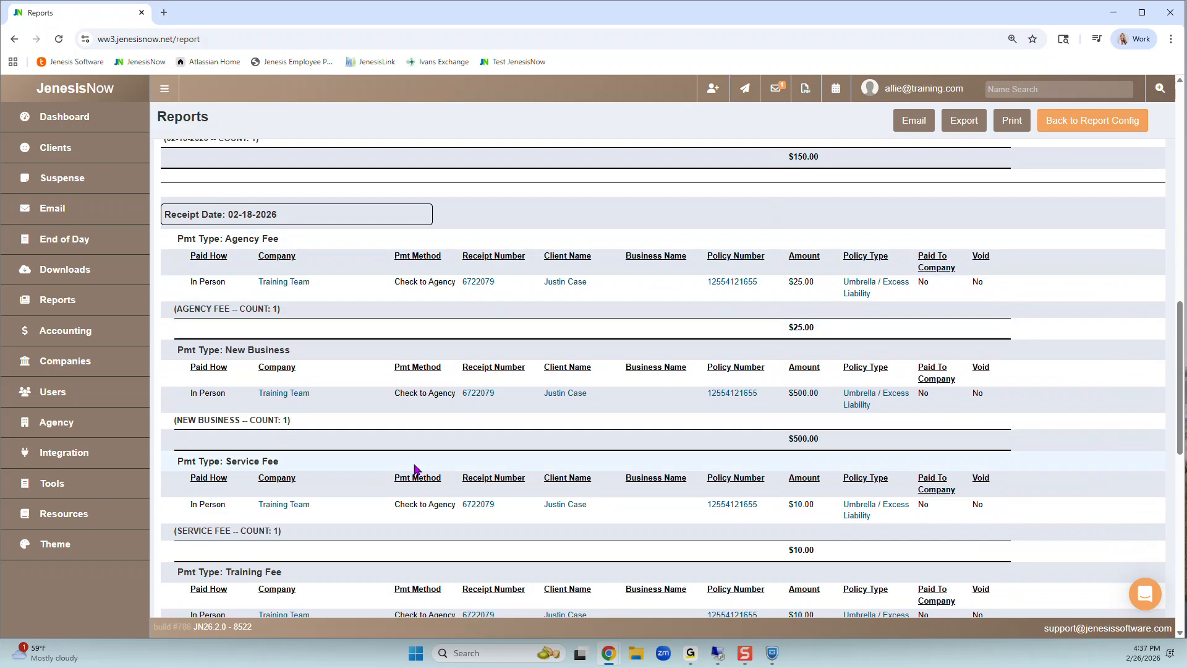
{"action": "scroll", "coordinate": [446, 429], "scroll_direction": "down", "scroll_amount": 2}
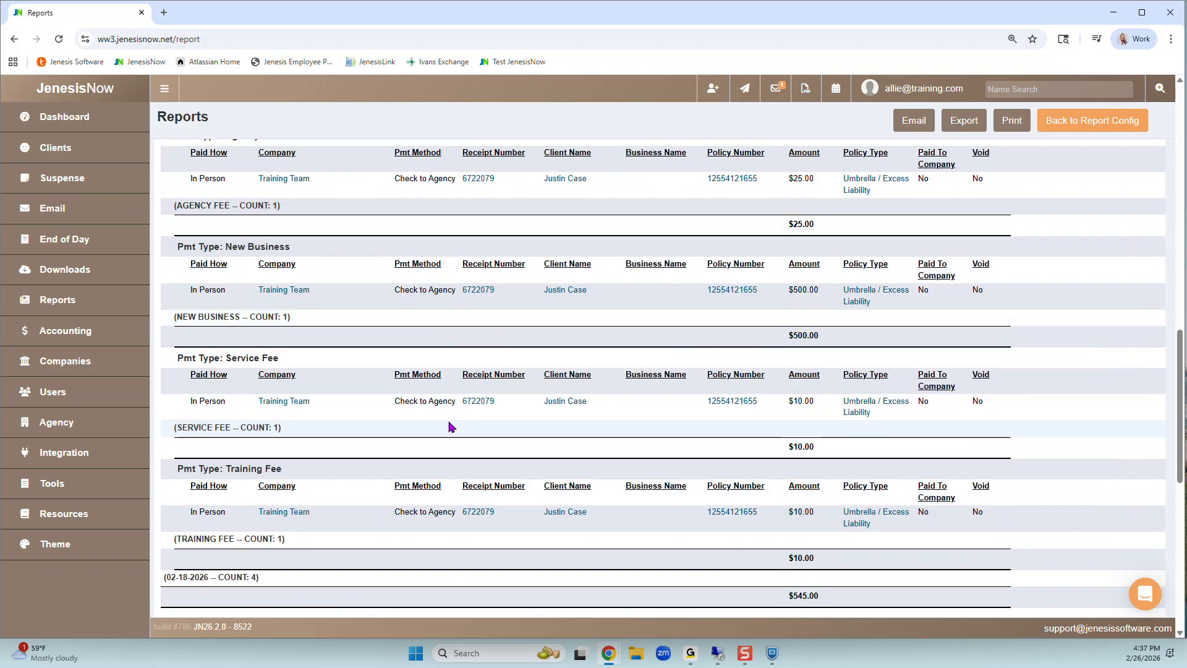
{"action": "scroll", "coordinate": [547, 433], "scroll_direction": "down", "scroll_amount": 2}
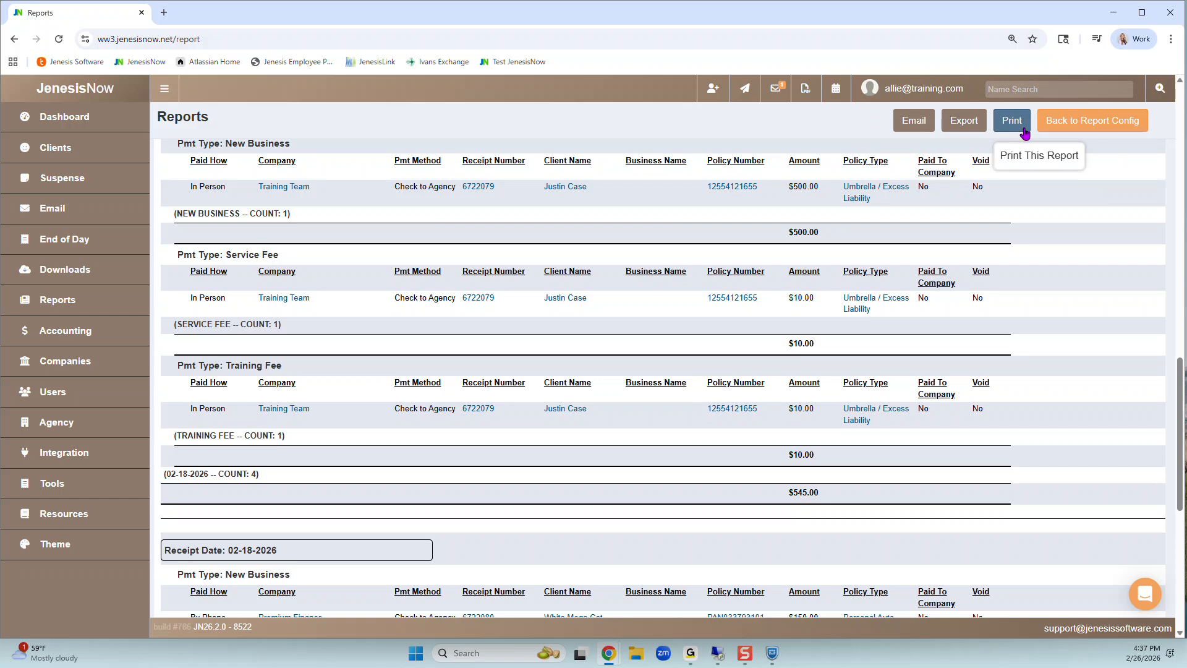
- Return to the report configuration and memorize it under the name "Payment Report"
{"action": "left_click", "coordinate": [1093, 125]}
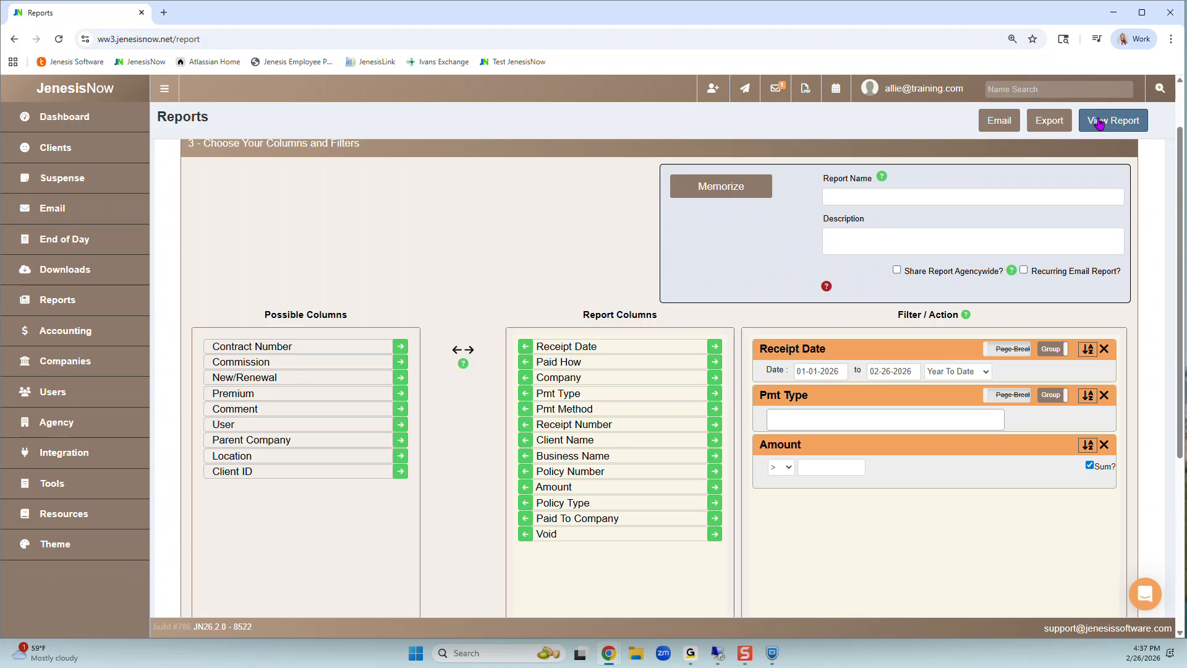
{"action": "left_click", "coordinate": [861, 193]}
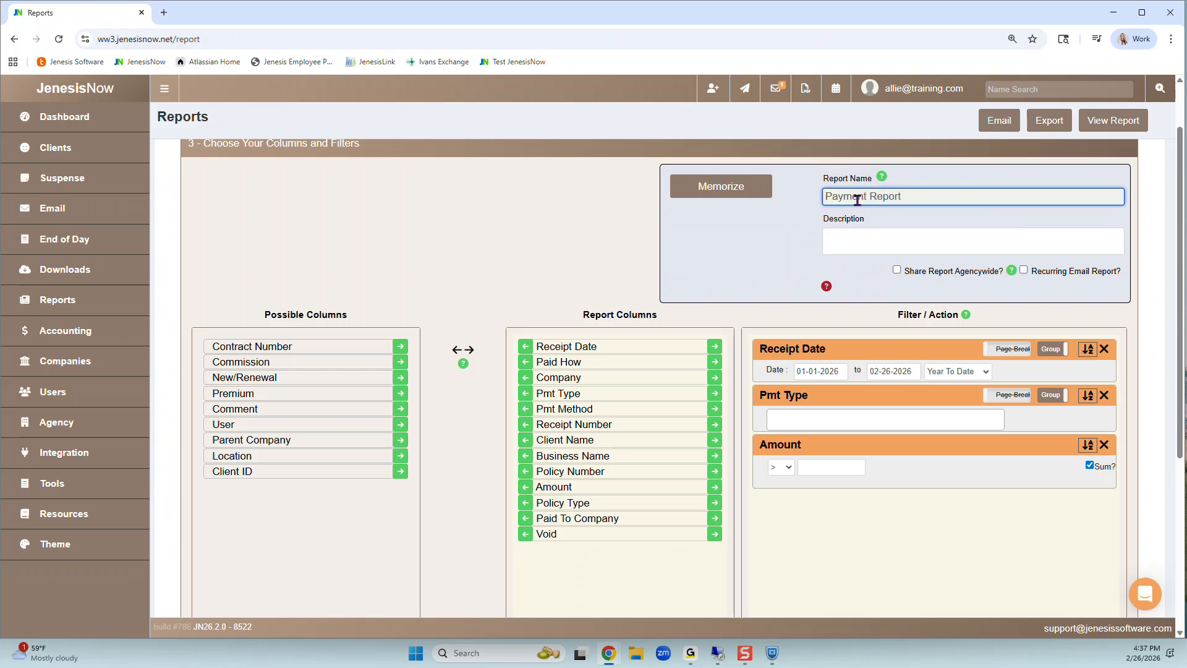
{"action": "left_click", "coordinate": [721, 190]}
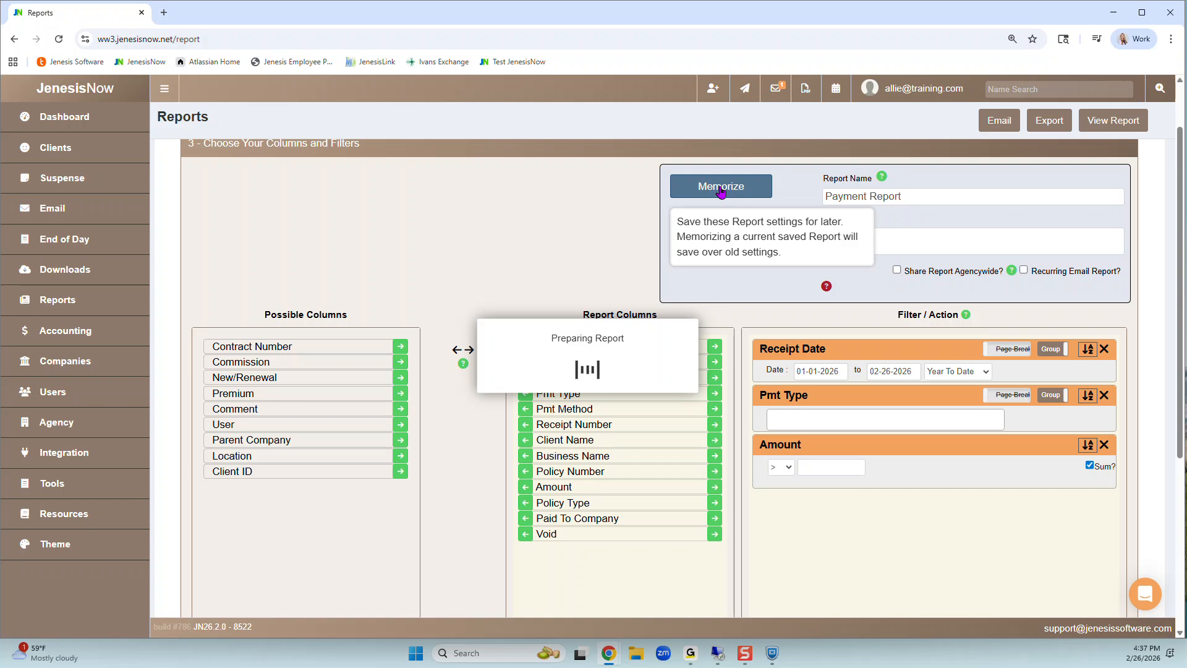
{"action": "left_click", "coordinate": [716, 195]}
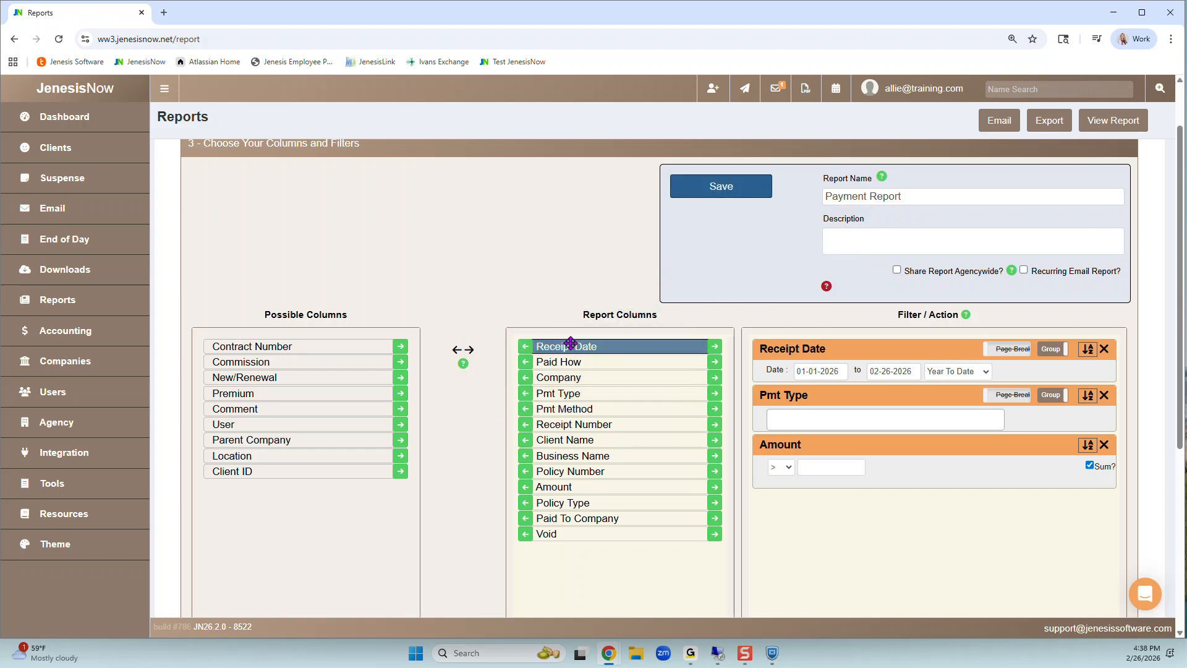
- Go back to the report selection and open the memorized report named Payment Report
{"action": "scroll", "coordinate": [570, 342], "scroll_direction": "up", "scroll_amount": 2}
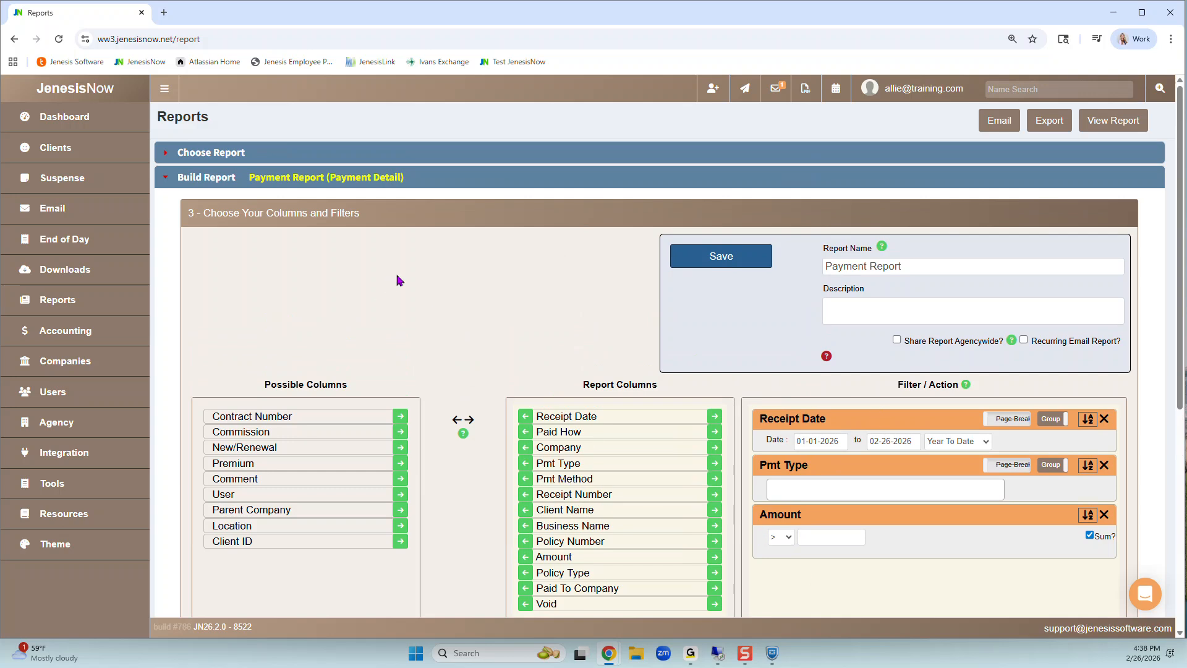
{"action": "left_click", "coordinate": [200, 155]}
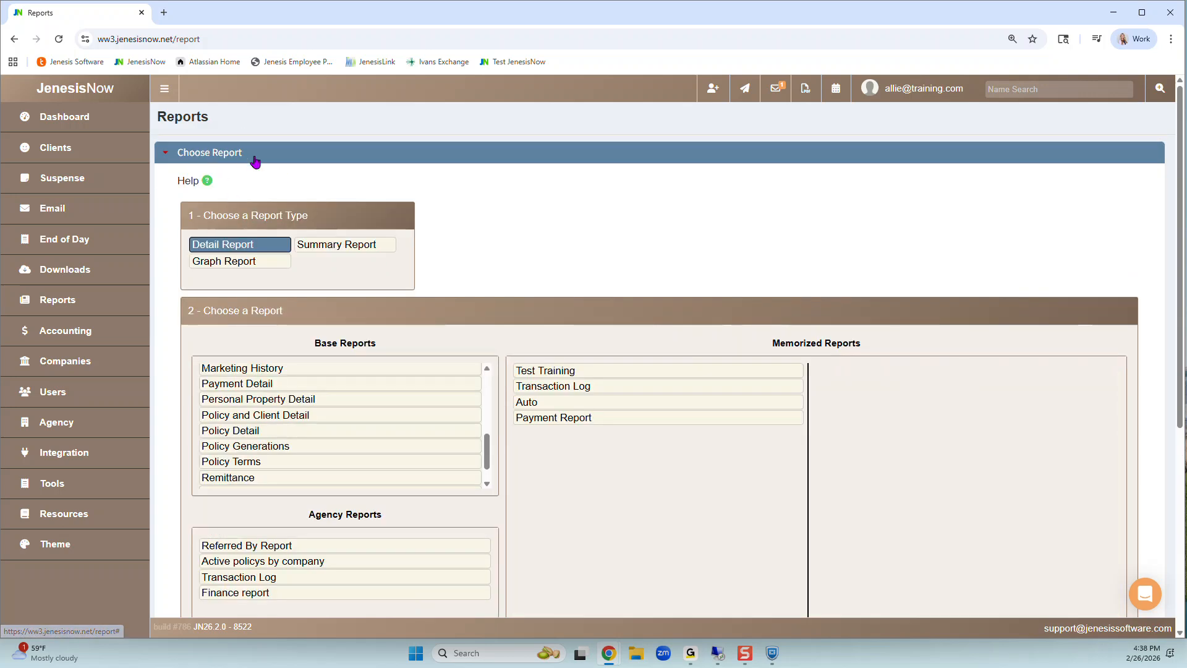
{"action": "left_click_drag", "start_coordinate": [780, 343], "coordinate": [882, 345]}
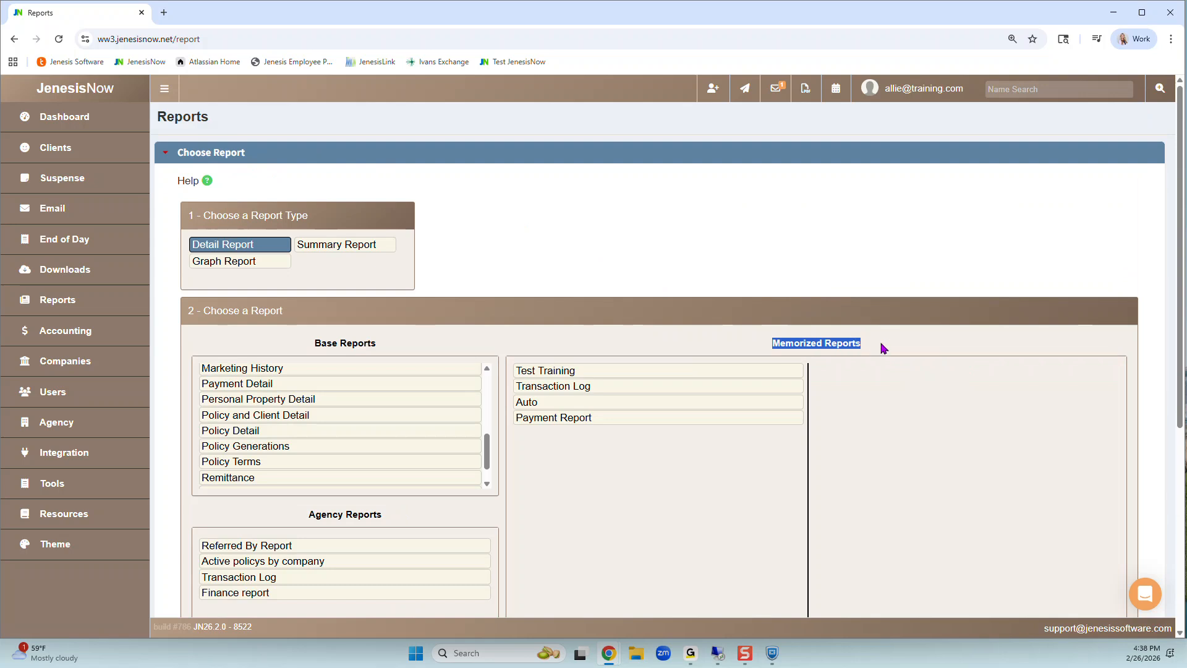
{"action": "left_click", "coordinate": [873, 346]}
{"action": "left_click", "coordinate": [567, 423]}
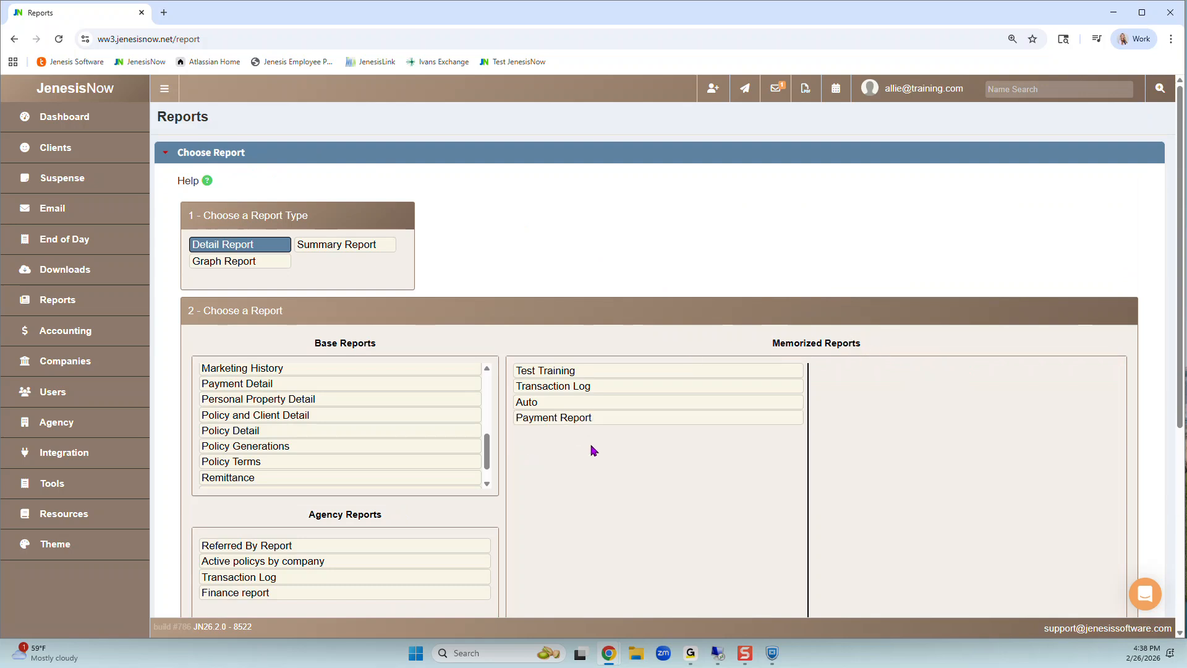
{"action": "left_click", "coordinate": [568, 418]}
{"action": "double_click", "coordinate": [568, 418]}
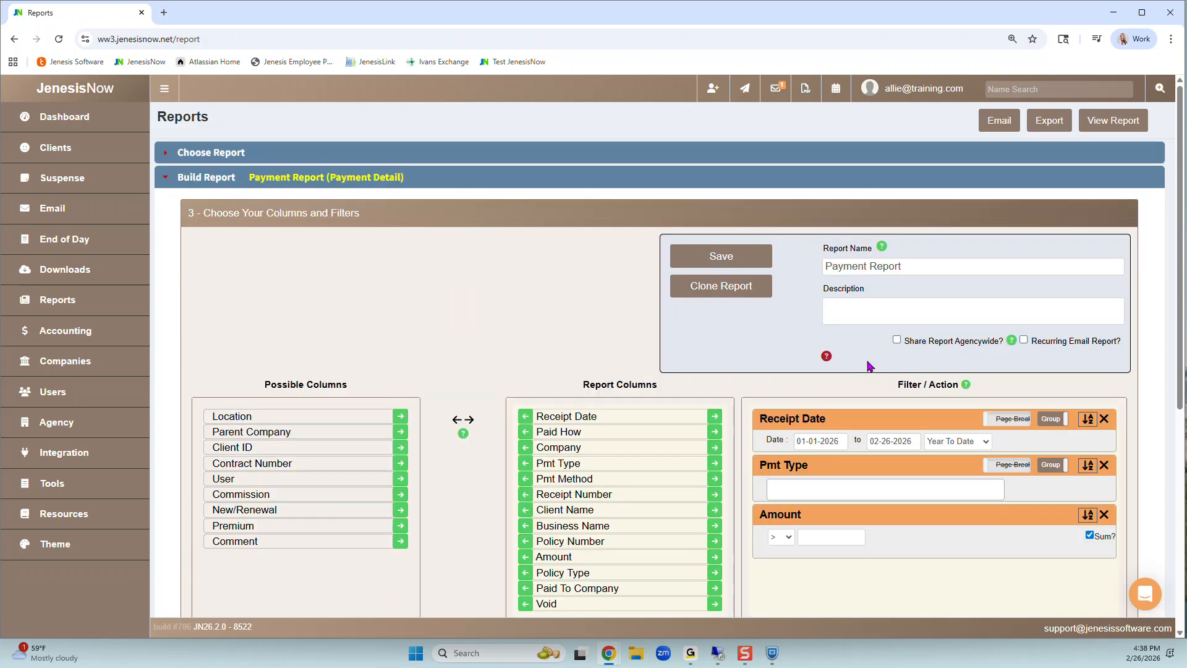